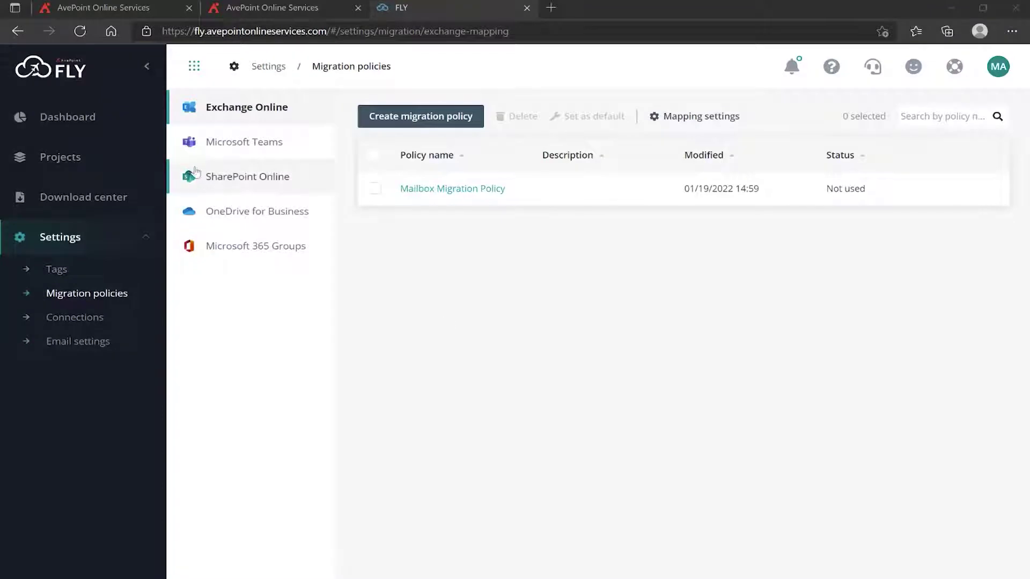
Browse the Teams, SharePoint Online and OneDrive migration policies, then go to Settings > Connections.
{"action": "left_click", "coordinate": [225, 143]}
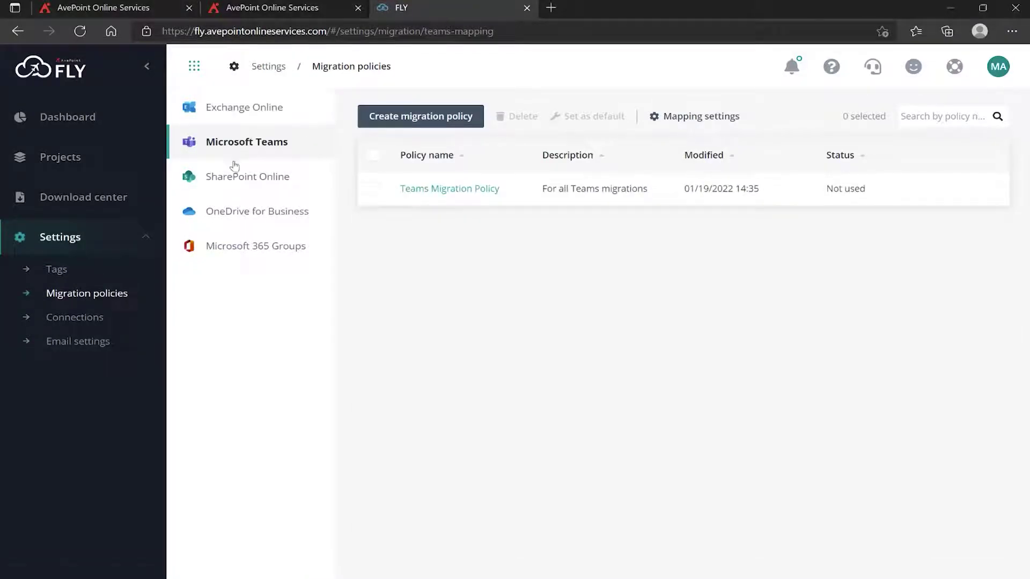
{"action": "left_click", "coordinate": [241, 182]}
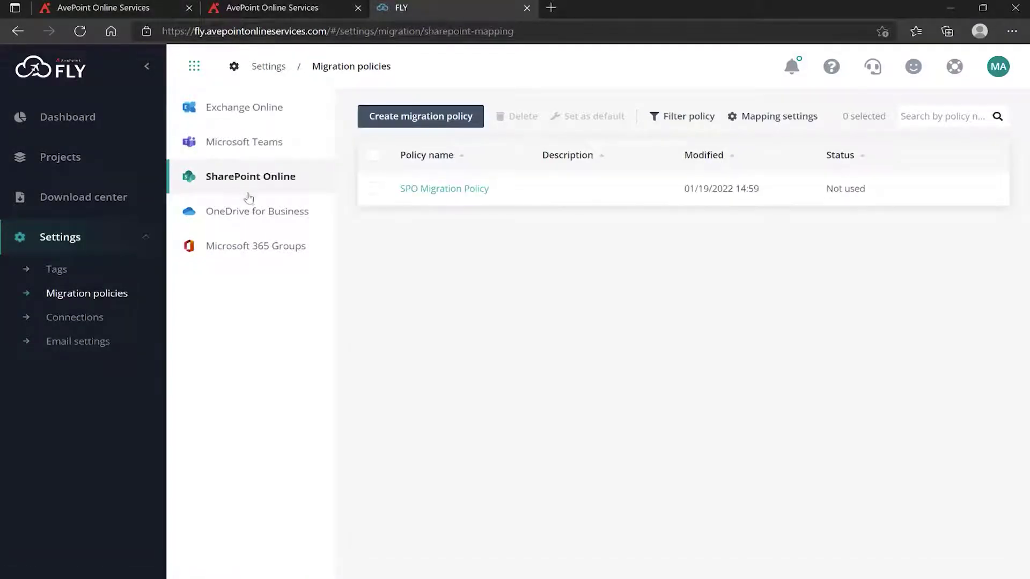
{"action": "left_click", "coordinate": [252, 213]}
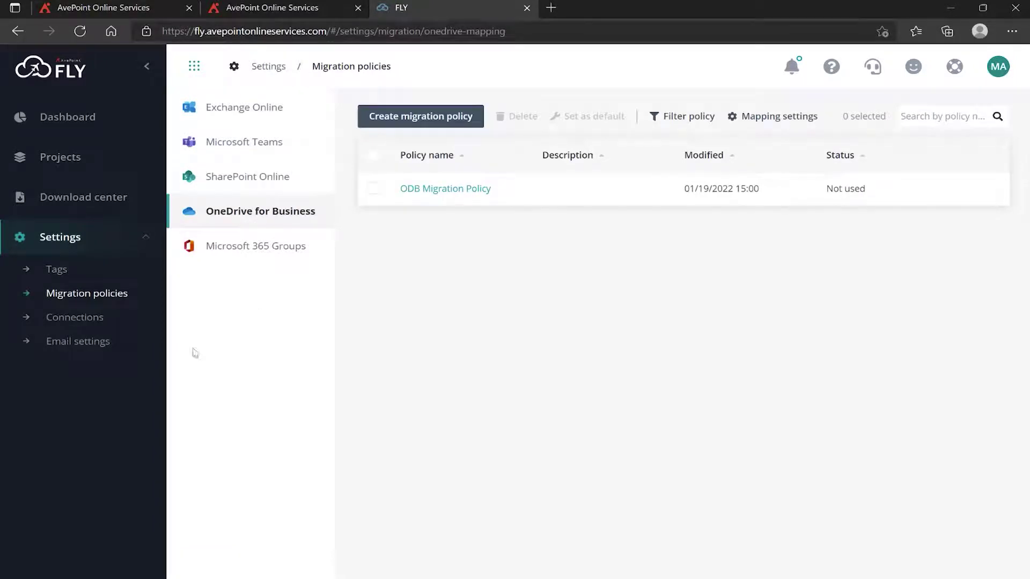
{"action": "left_click", "coordinate": [87, 322]}
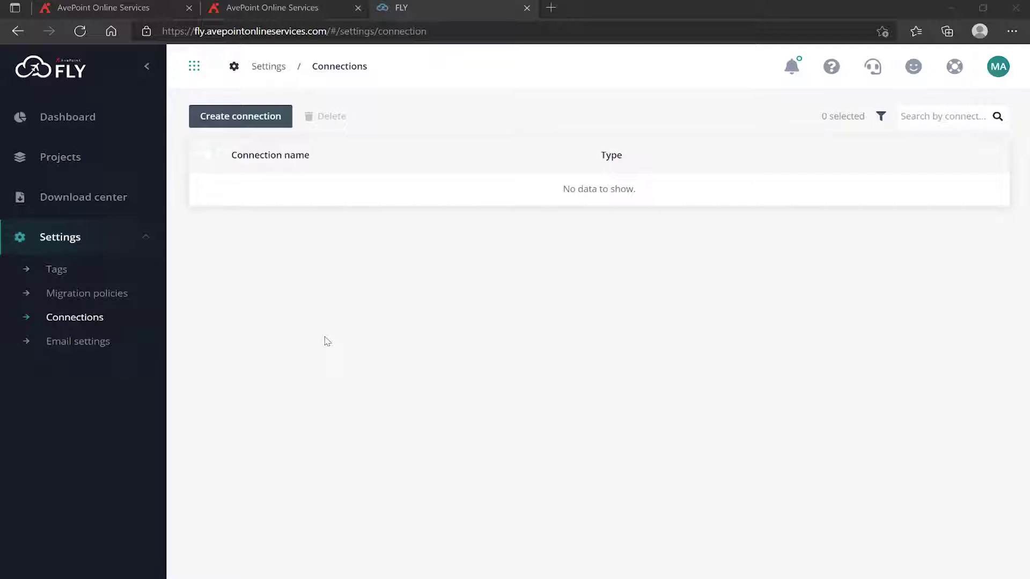
Start a new connection from the Connections page with the Create connection button.
{"action": "left_click", "coordinate": [238, 125]}
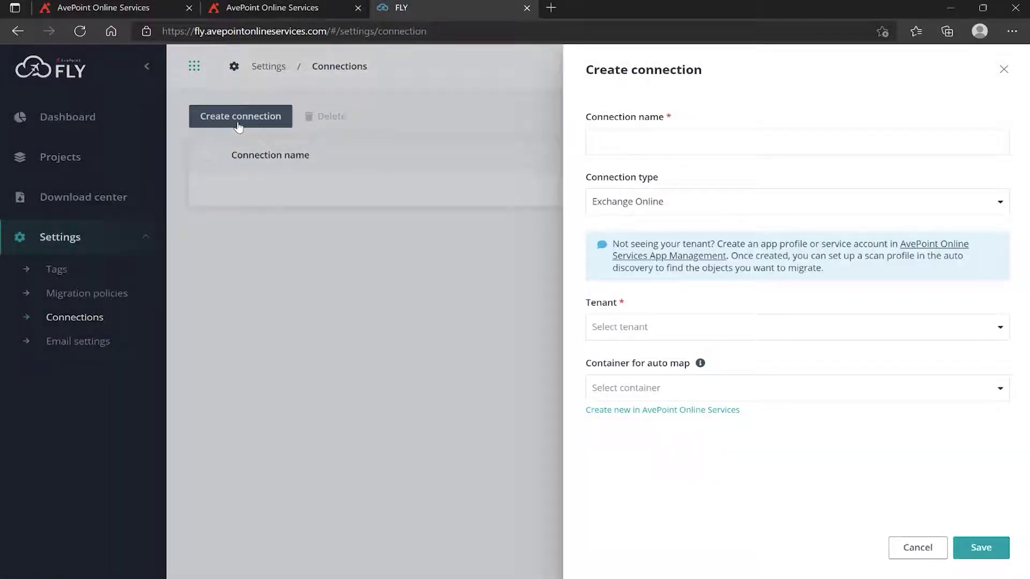
Set the connection type to Microsoft Teams, check available tenants, then switch to AvePoint Online Services.
{"action": "left_click", "coordinate": [732, 149]}
{"action": "left_click", "coordinate": [739, 203]}
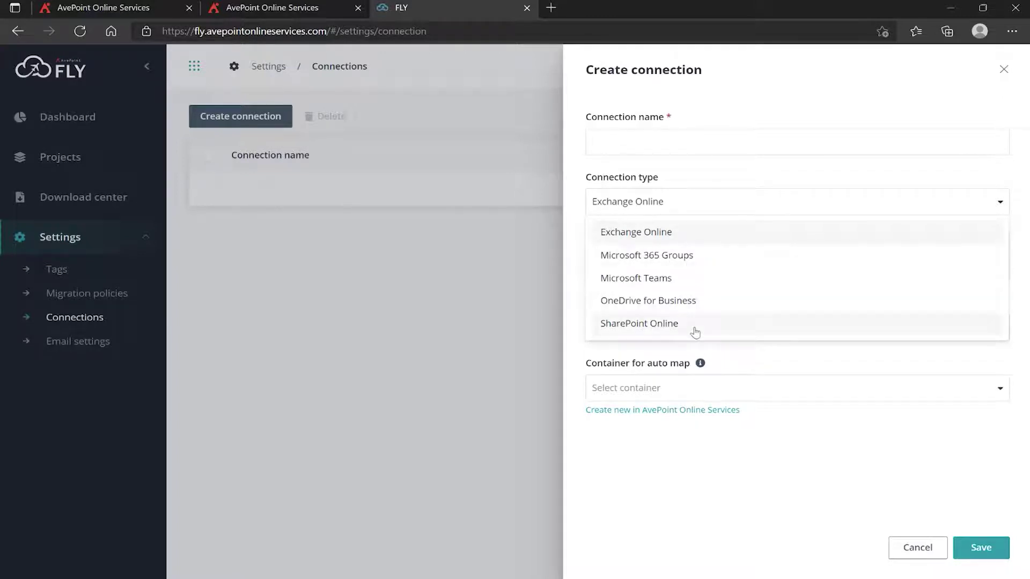
{"action": "left_click", "coordinate": [703, 283]}
{"action": "left_click", "coordinate": [703, 139]}
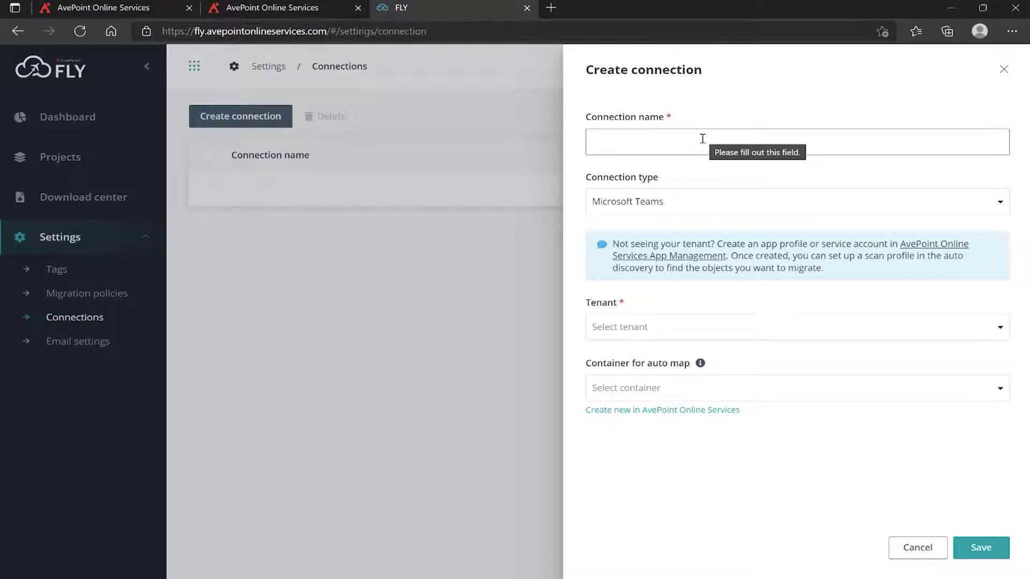
{"action": "left_click", "coordinate": [735, 330]}
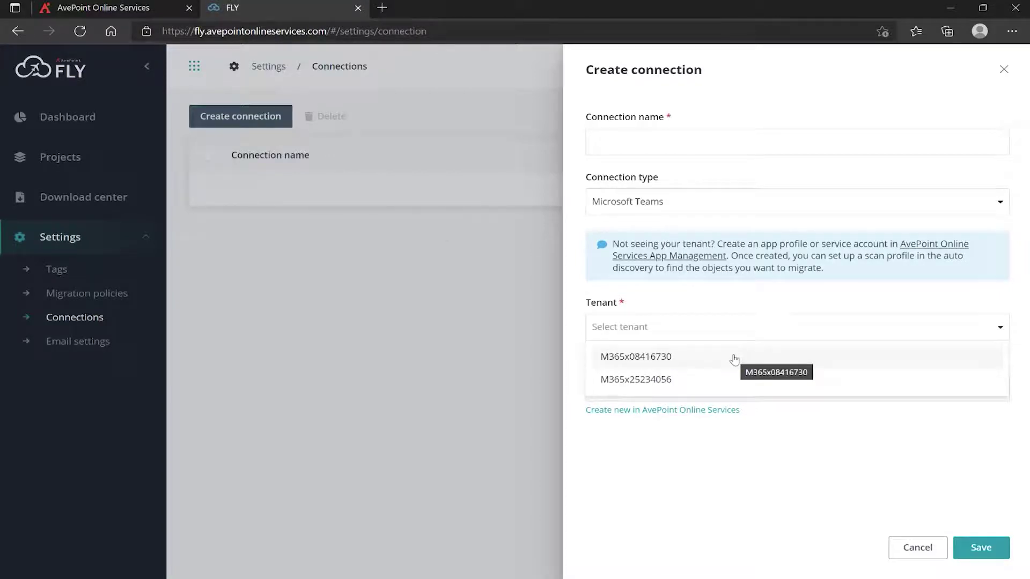
{"action": "left_click", "coordinate": [107, 7]}
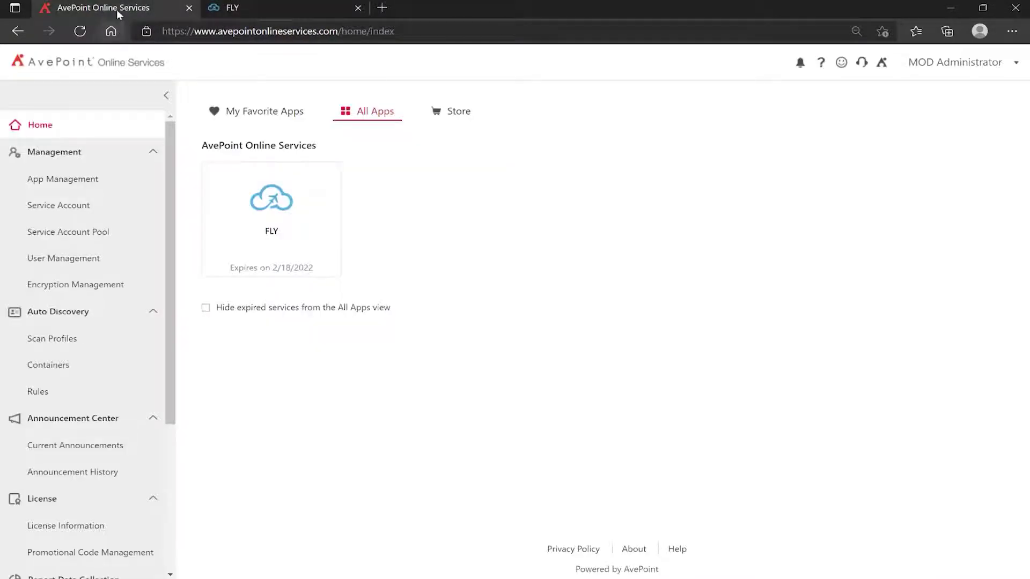
Look over App Management and the Service Account list, then return to the FLY form.
{"action": "left_click", "coordinate": [89, 179]}
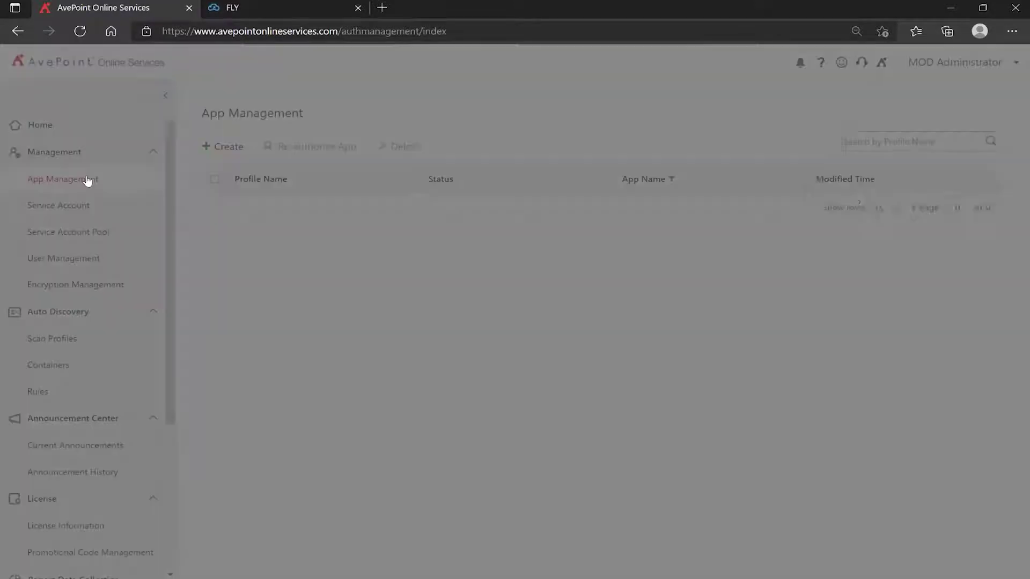
{"action": "left_click", "coordinate": [86, 207]}
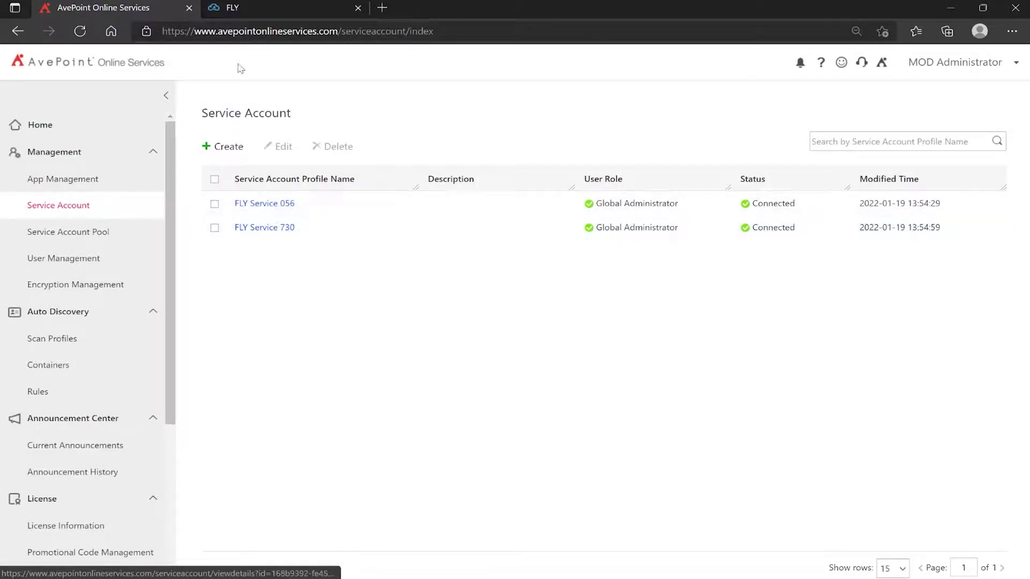
{"action": "left_click", "coordinate": [262, 15]}
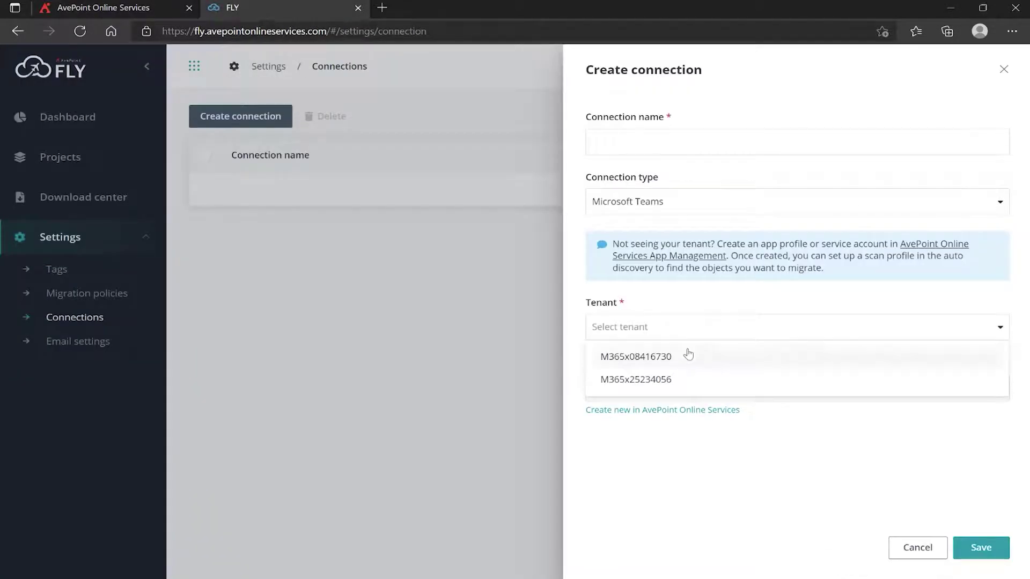
Choose tenant M365x25234056 and name the connection 'My 056 Teams', then switch to AvePoint Online Services.
{"action": "left_click", "coordinate": [680, 382]}
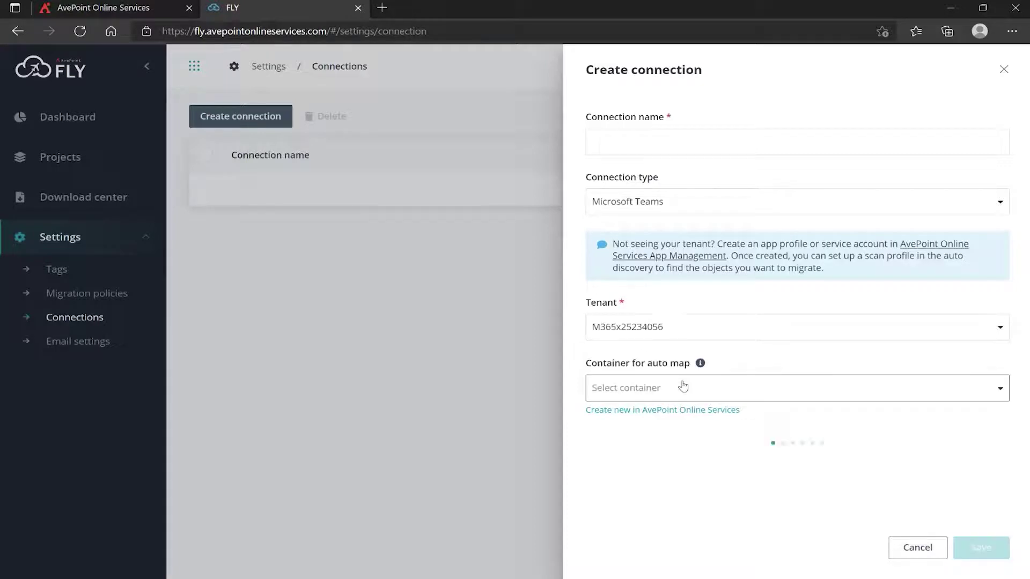
{"action": "left_click", "coordinate": [671, 140]}
{"action": "type", "text": "My 056 Teams"}
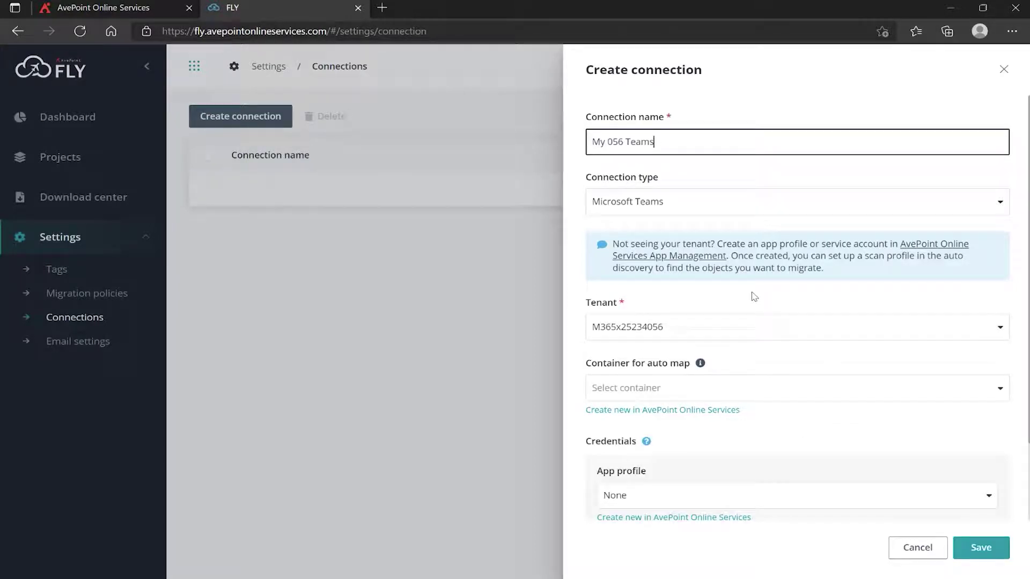
{"action": "scroll", "coordinate": [754, 296], "scroll_direction": "down", "scroll_amount": 2}
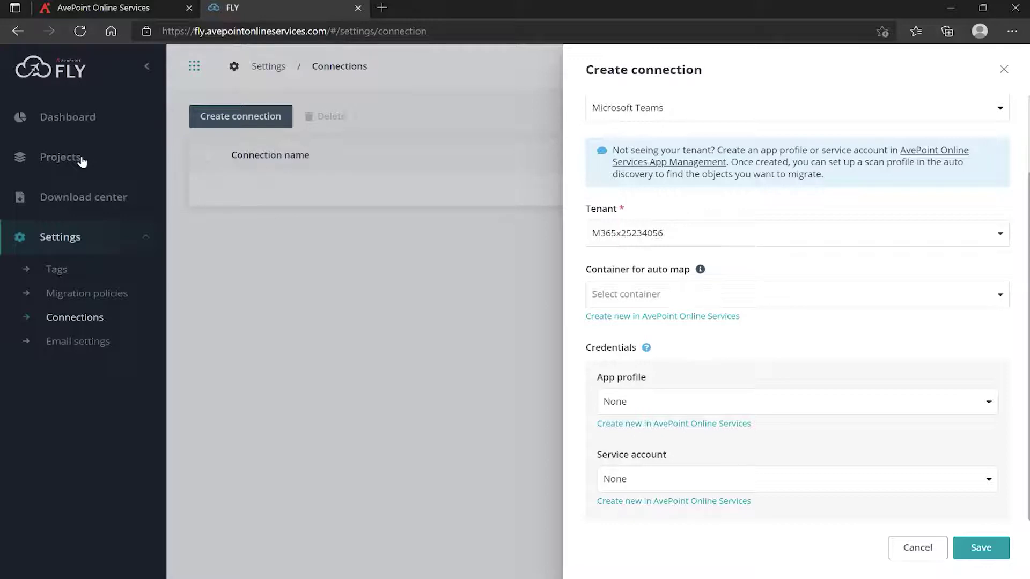
{"action": "left_click", "coordinate": [722, 304]}
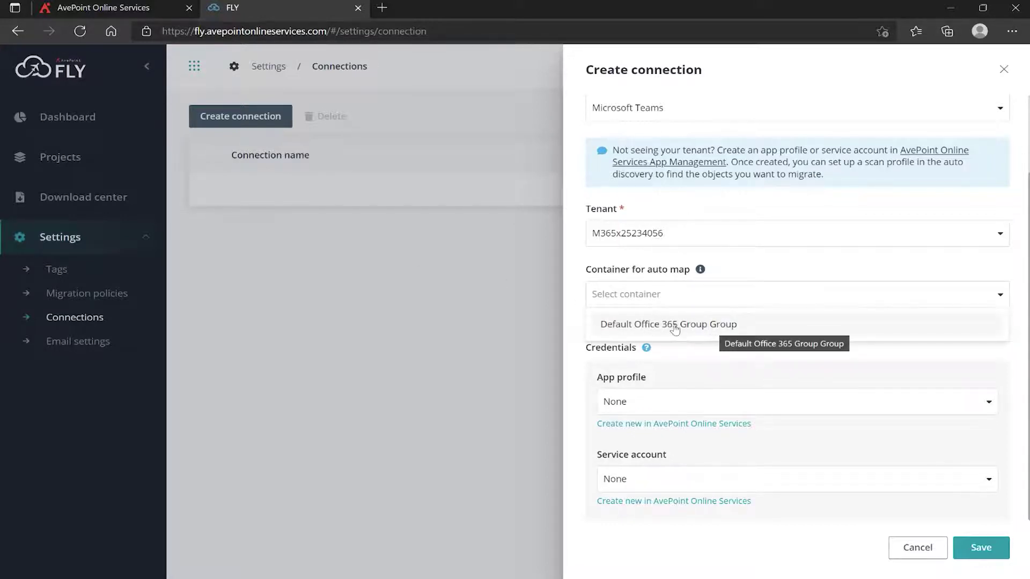
{"action": "left_click", "coordinate": [748, 269]}
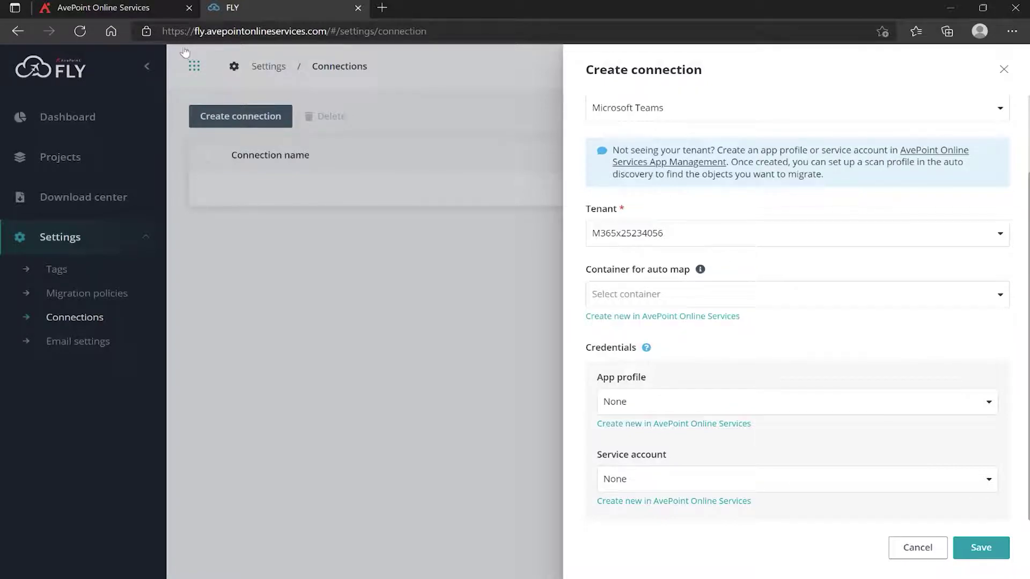
{"action": "left_click", "coordinate": [135, 10]}
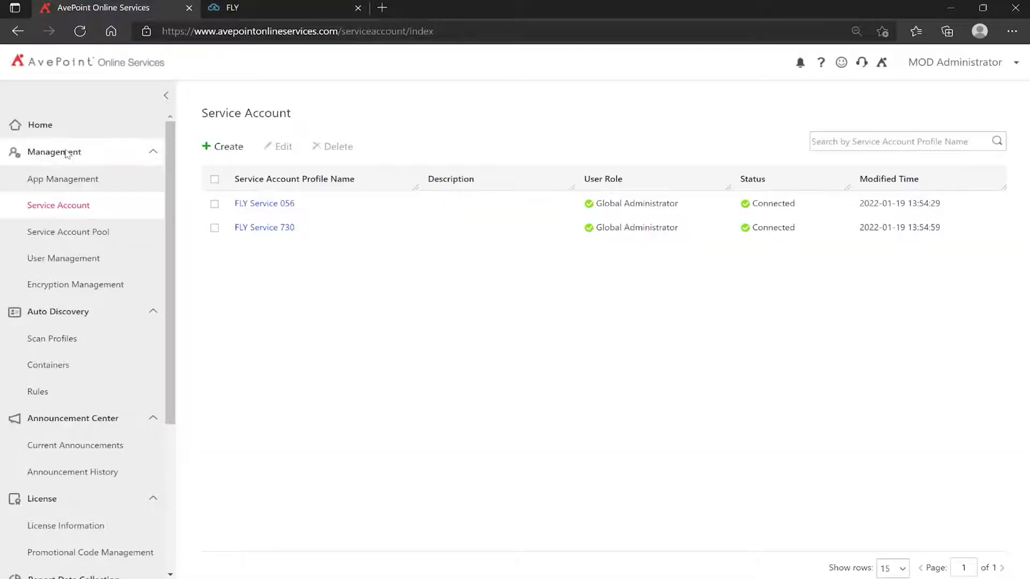
Review the scan history of the O56 Scan All Objects profile, then return to FLY.
{"action": "left_click", "coordinate": [69, 346]}
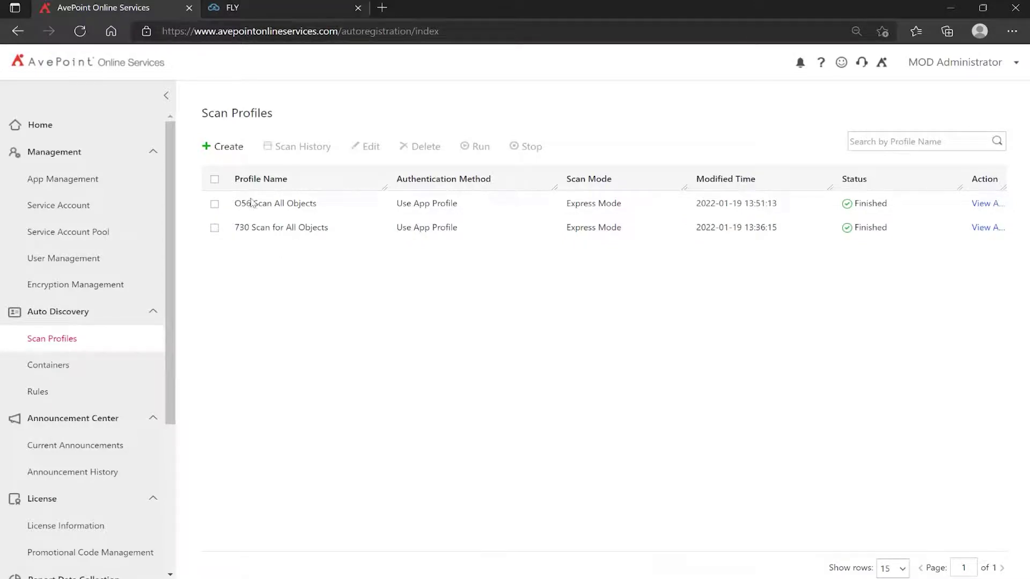
{"action": "left_click", "coordinate": [214, 203]}
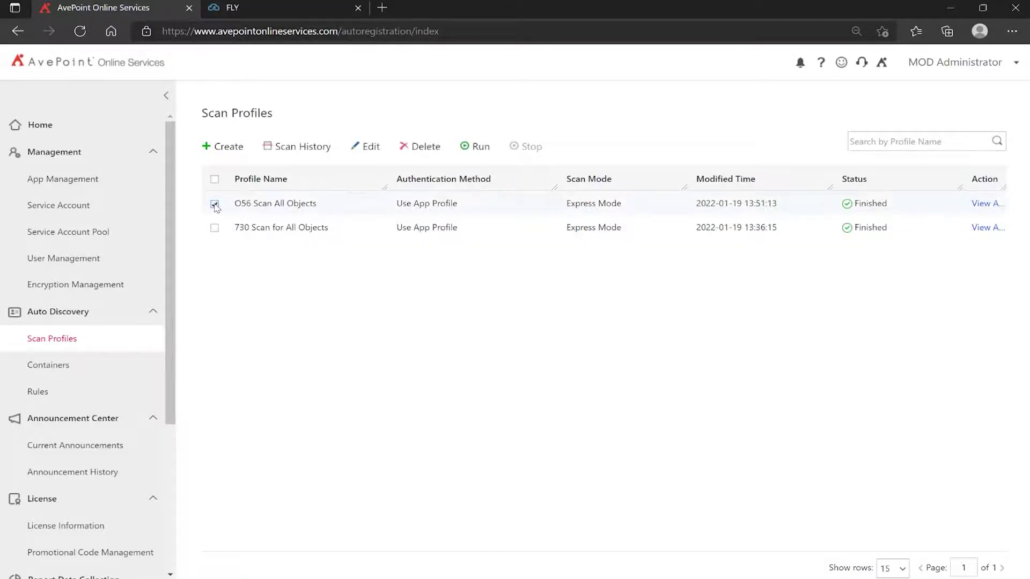
{"action": "left_click", "coordinate": [295, 151]}
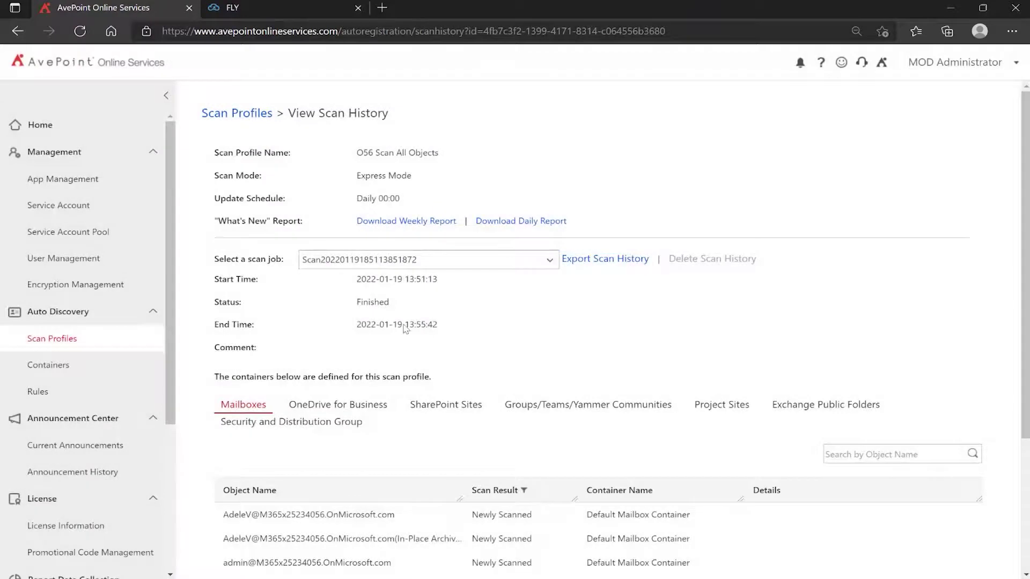
{"action": "scroll", "coordinate": [417, 335], "scroll_direction": "down", "scroll_amount": 1}
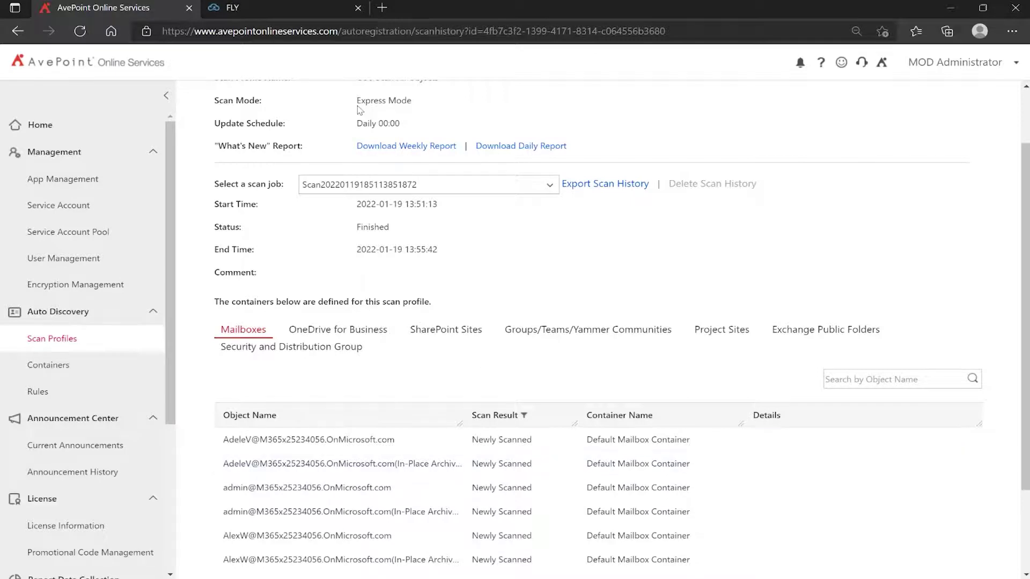
{"action": "left_click", "coordinate": [321, 7]}
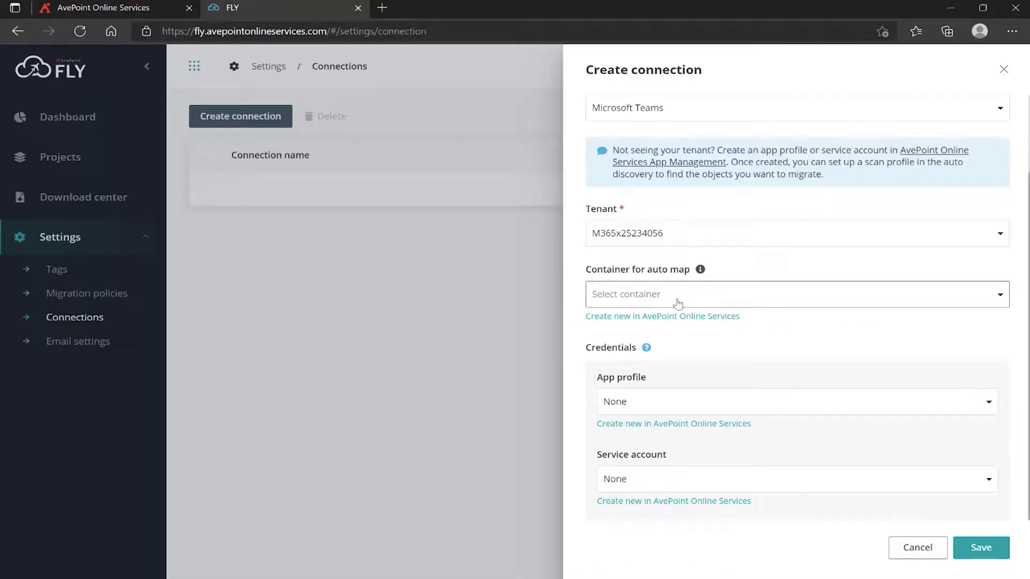
Set container to Default Office 365 Group, then pick the admin app profile and FLY service account.
{"action": "left_click", "coordinate": [678, 299]}
{"action": "left_click", "coordinate": [679, 330]}
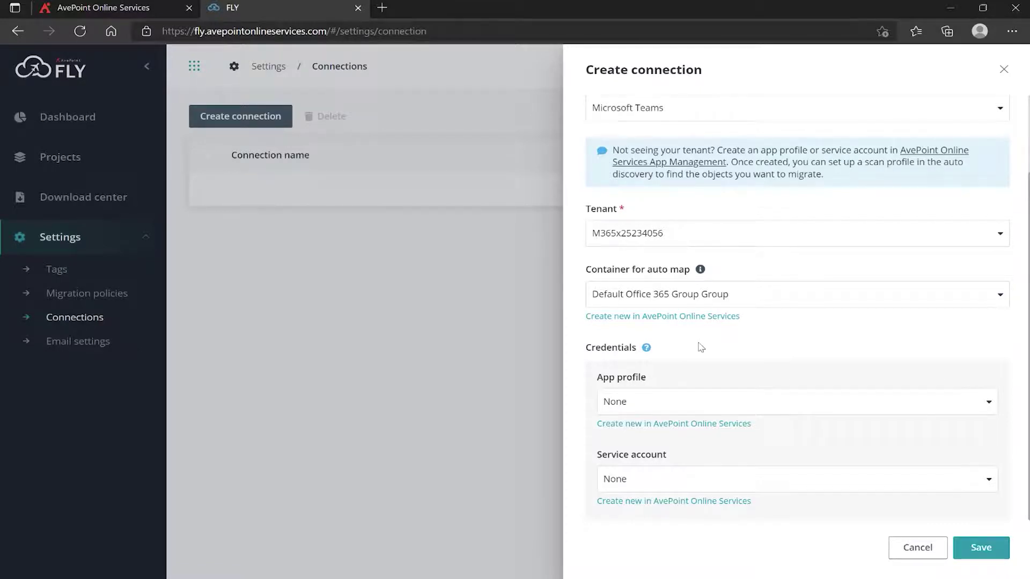
{"action": "left_click", "coordinate": [719, 408]}
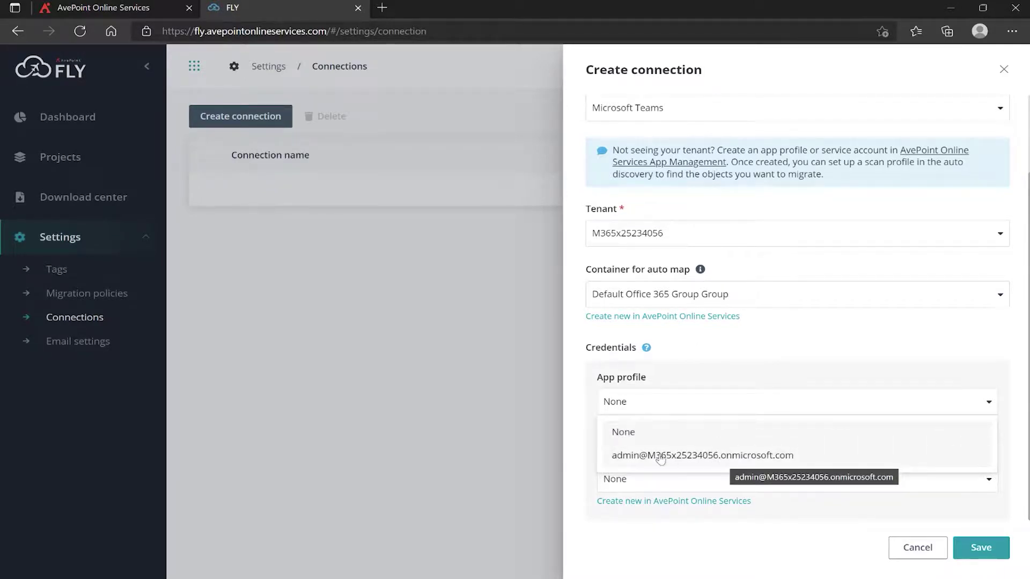
{"action": "left_click", "coordinate": [698, 464]}
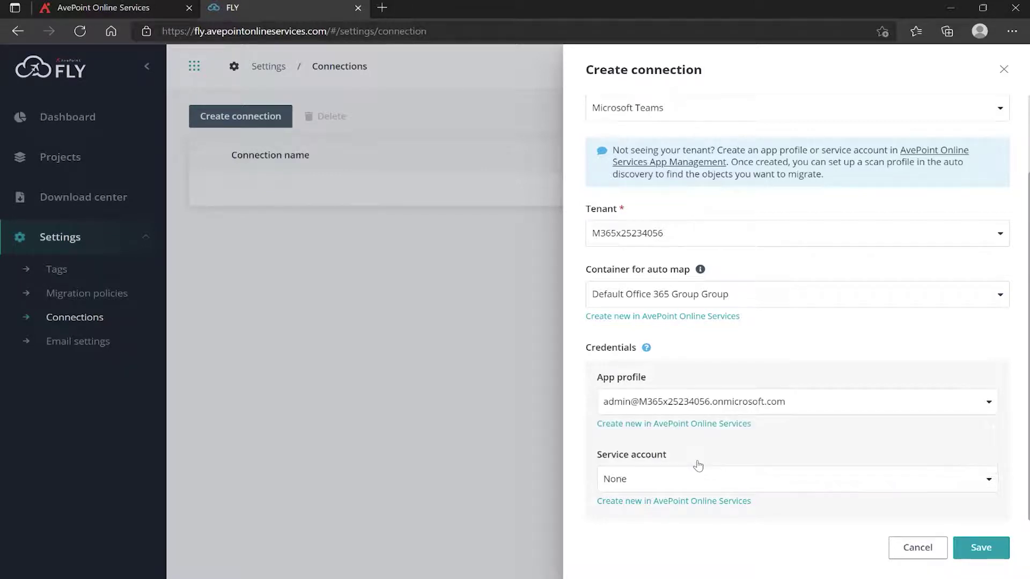
{"action": "left_click", "coordinate": [707, 485]}
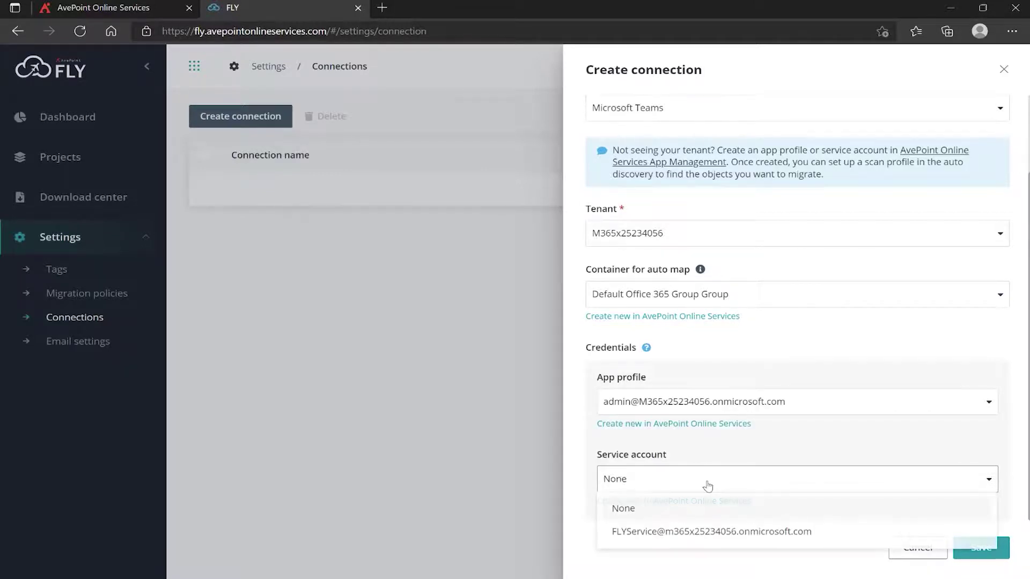
{"action": "left_click", "coordinate": [718, 533]}
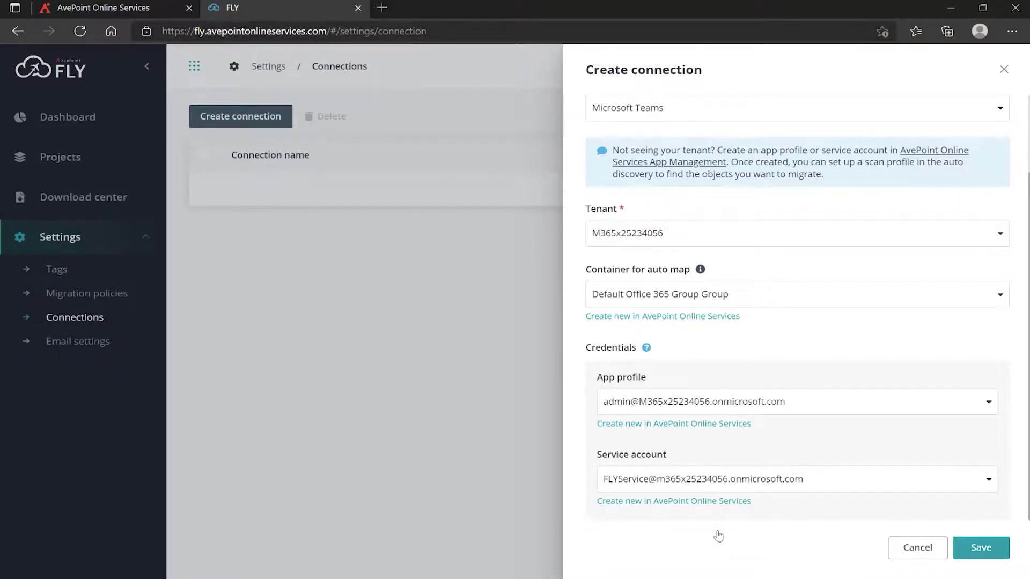
{"action": "left_click", "coordinate": [164, 8]}
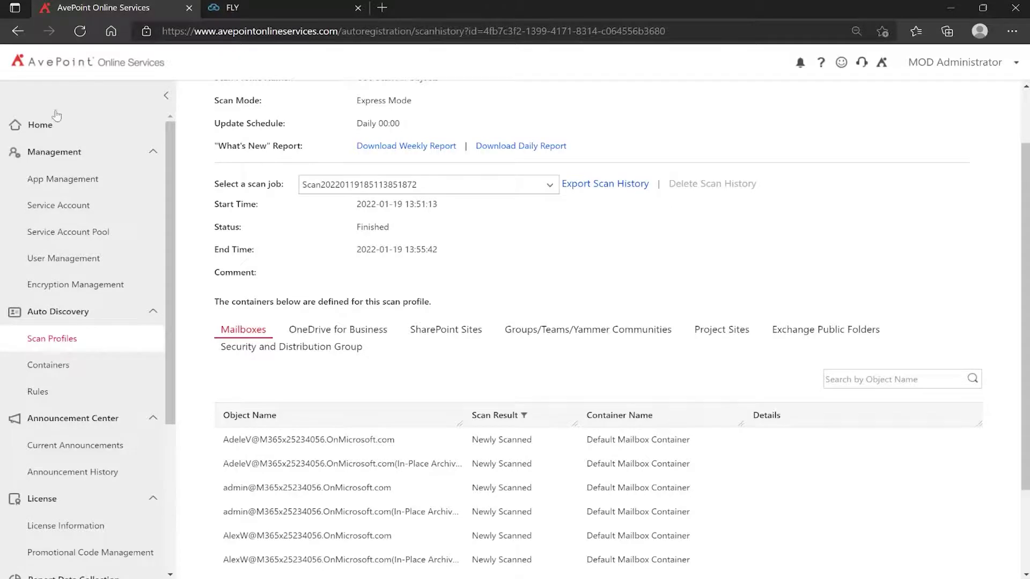
{"action": "left_click", "coordinate": [67, 182]}
{"action": "left_click", "coordinate": [61, 204]}
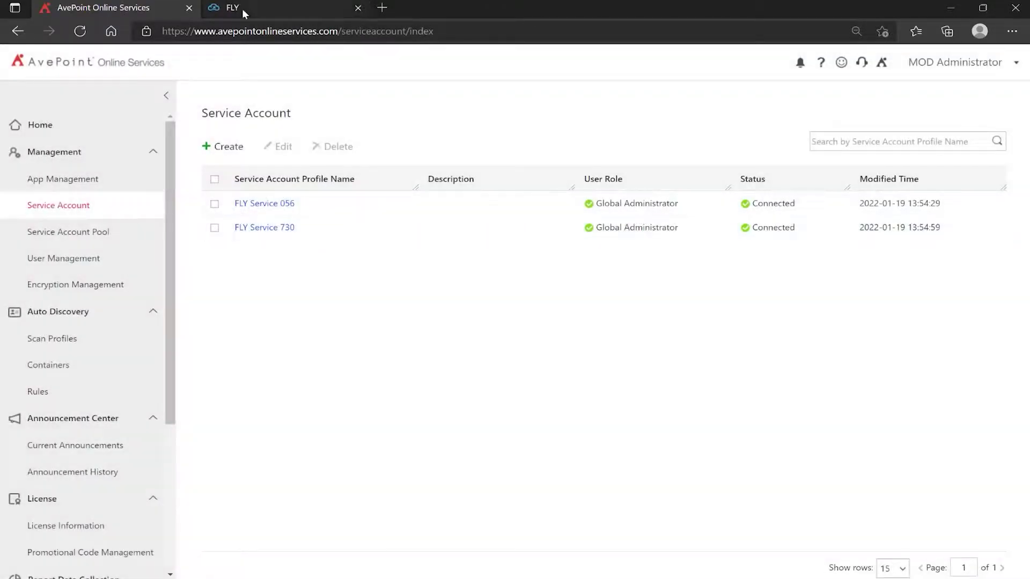
{"action": "left_click", "coordinate": [243, 9]}
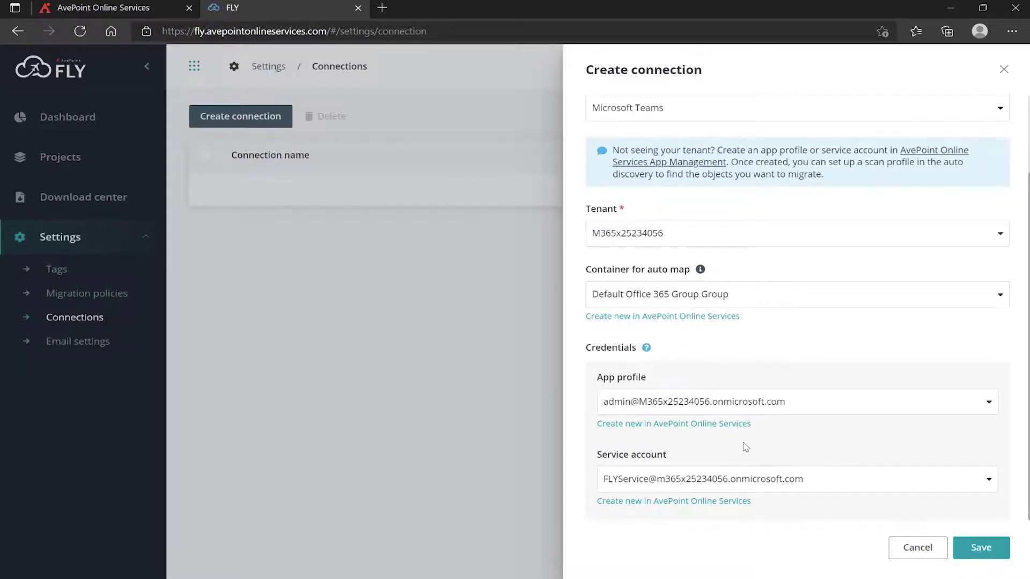
Save the My 056 Teams connection so it appears in the Connections list.
{"action": "scroll", "coordinate": [745, 447], "scroll_direction": "up", "scroll_amount": 2}
{"action": "scroll", "coordinate": [746, 447], "scroll_direction": "down", "scroll_amount": 2}
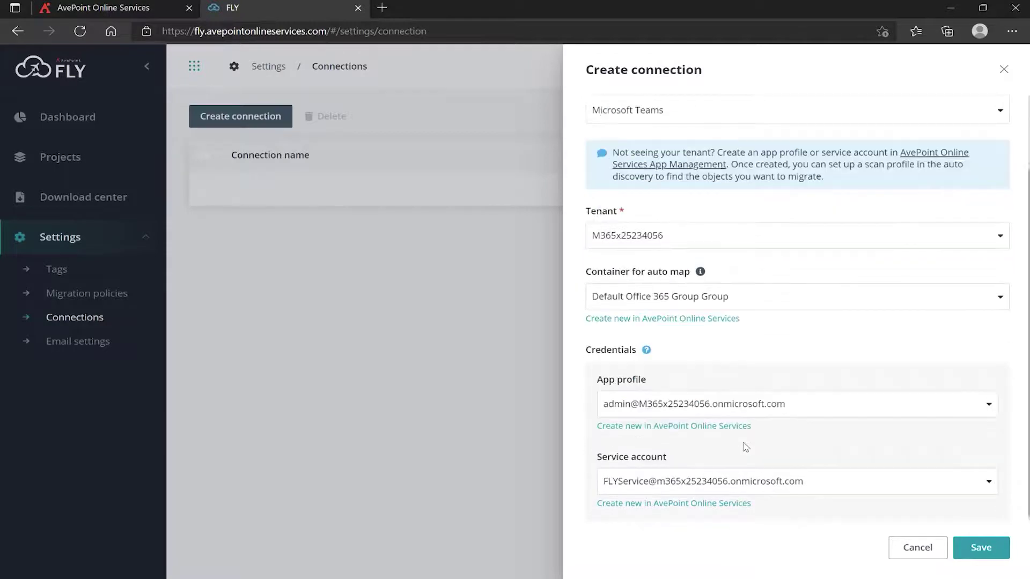
{"action": "left_click", "coordinate": [982, 548]}
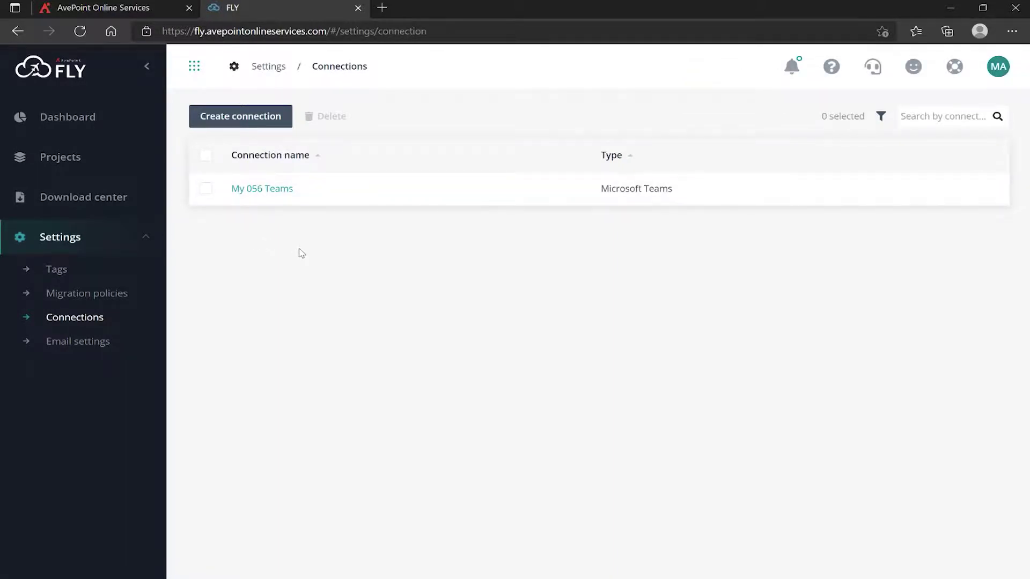
Start another connection of type Microsoft Teams on tenant M365x08416730.
{"action": "left_click", "coordinate": [236, 119]}
{"action": "left_click", "coordinate": [669, 144]}
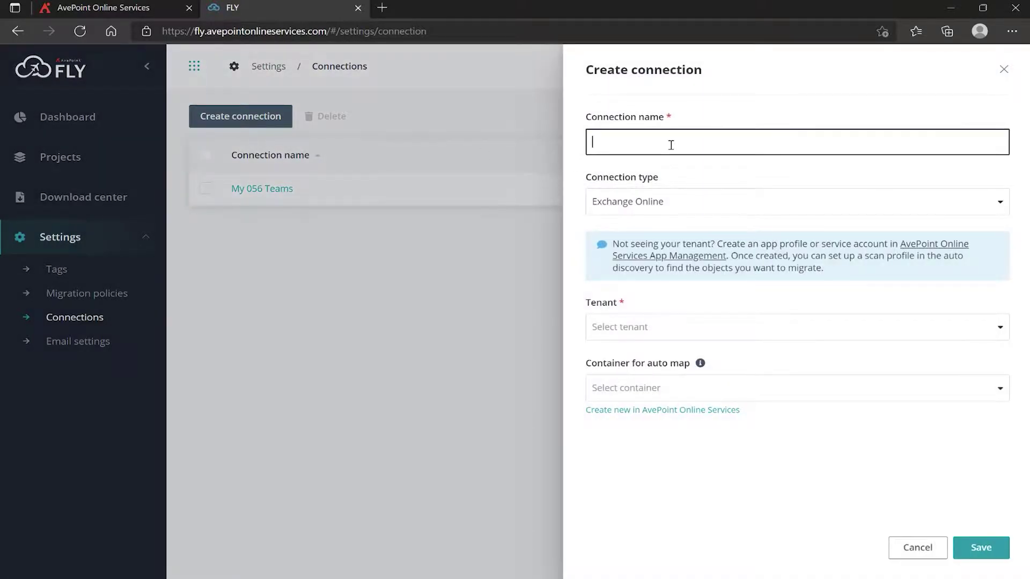
{"action": "left_click", "coordinate": [677, 328]}
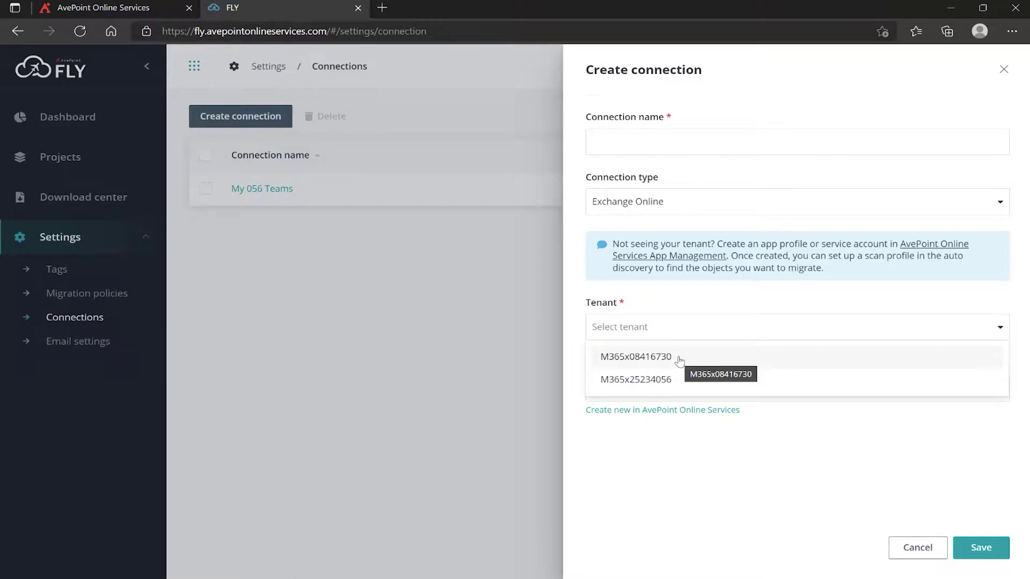
{"action": "left_click", "coordinate": [679, 358]}
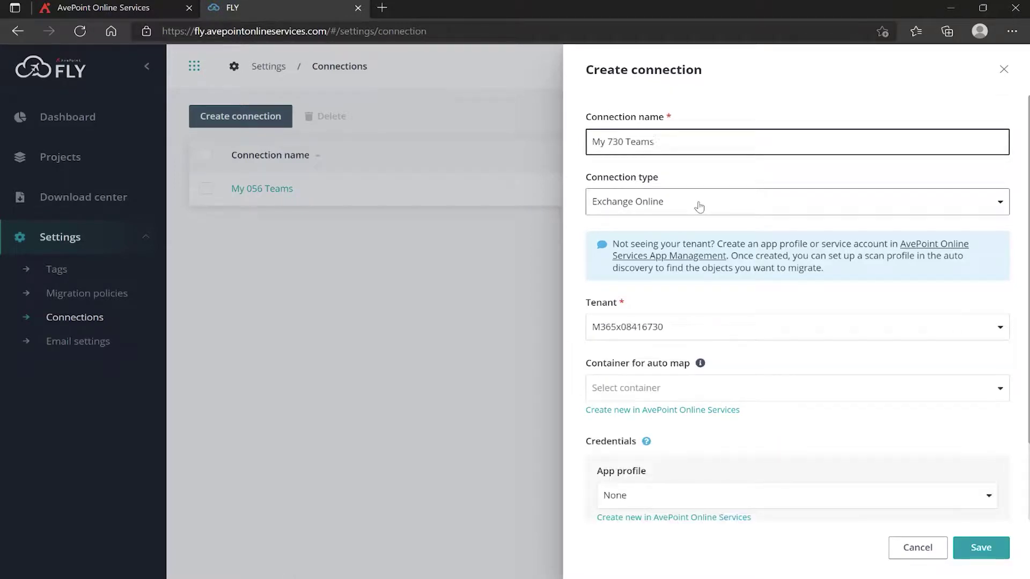
{"action": "left_click", "coordinate": [699, 207]}
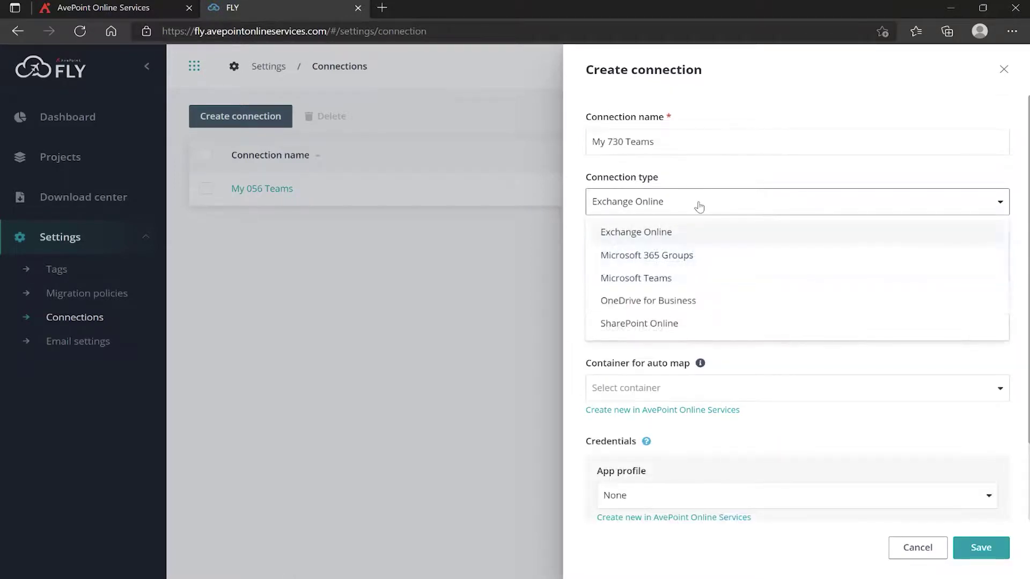
{"action": "left_click", "coordinate": [691, 281]}
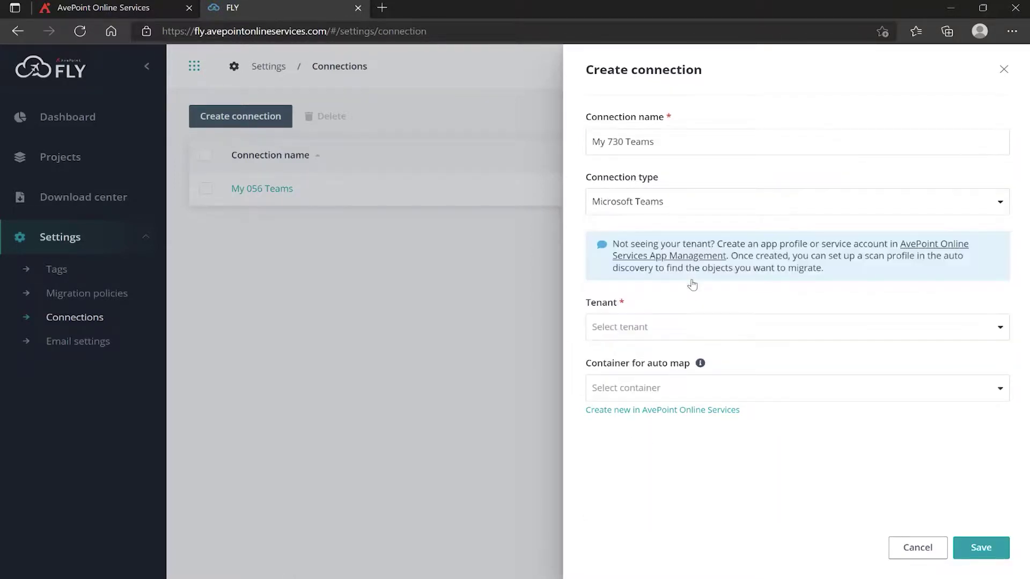
{"action": "left_click", "coordinate": [703, 324]}
{"action": "left_click", "coordinate": [692, 359]}
Pick the 730 tenant's admin app profile and FLY service account, then save My 730 Teams.
{"action": "left_click", "coordinate": [754, 414]}
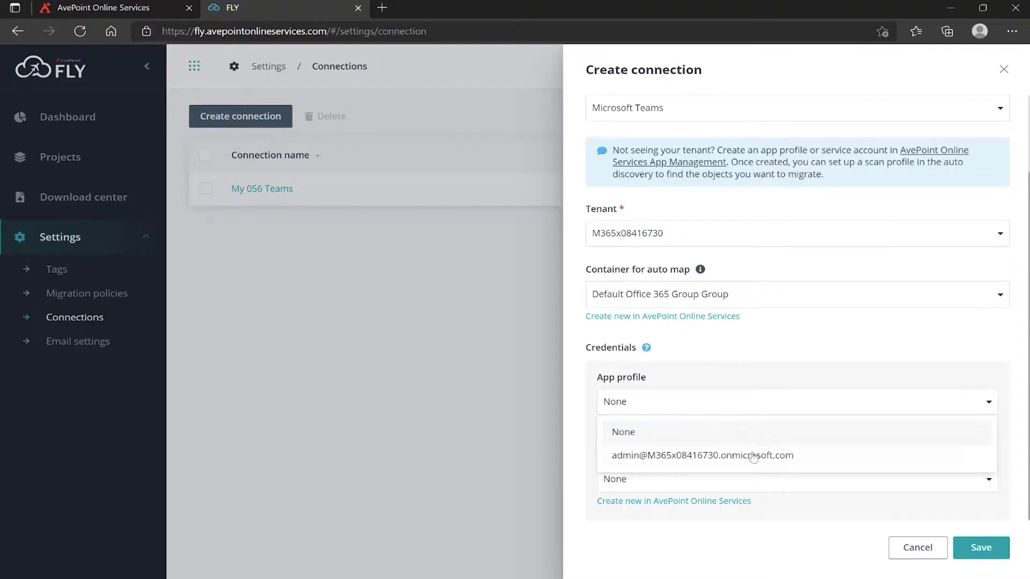
{"action": "left_click", "coordinate": [754, 454]}
{"action": "left_click", "coordinate": [755, 487]}
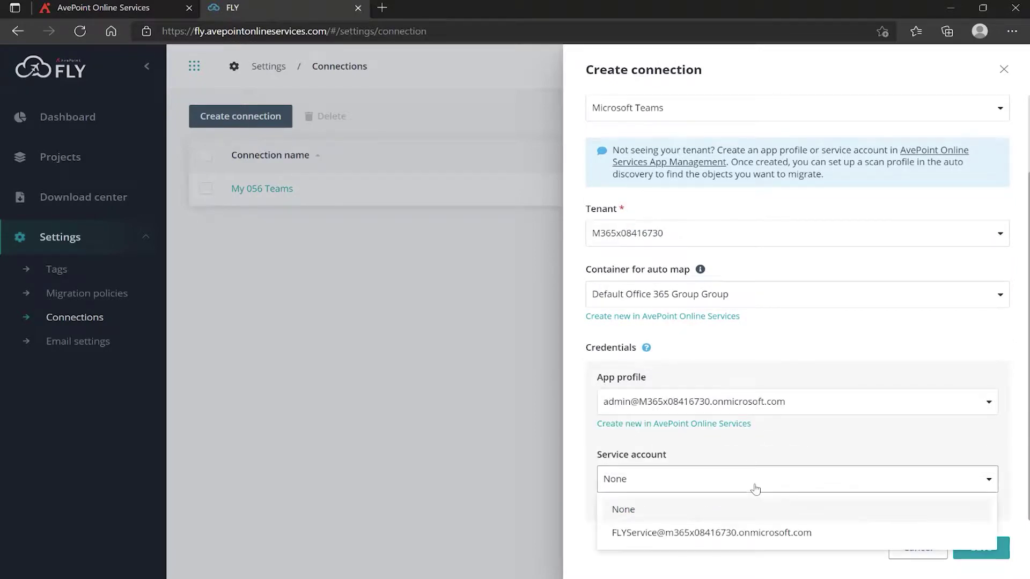
{"action": "left_click", "coordinate": [747, 533]}
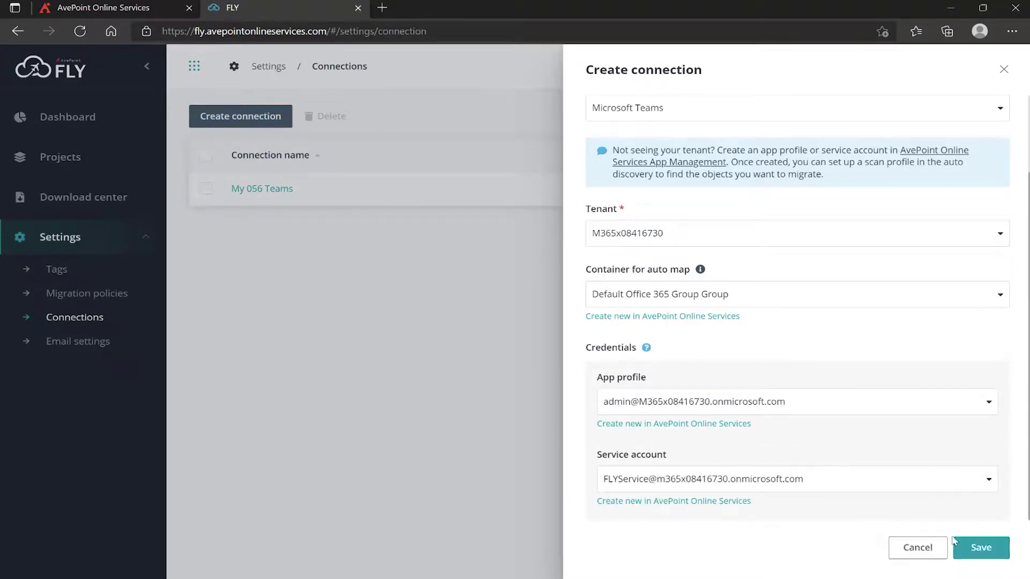
{"action": "left_click", "coordinate": [980, 549]}
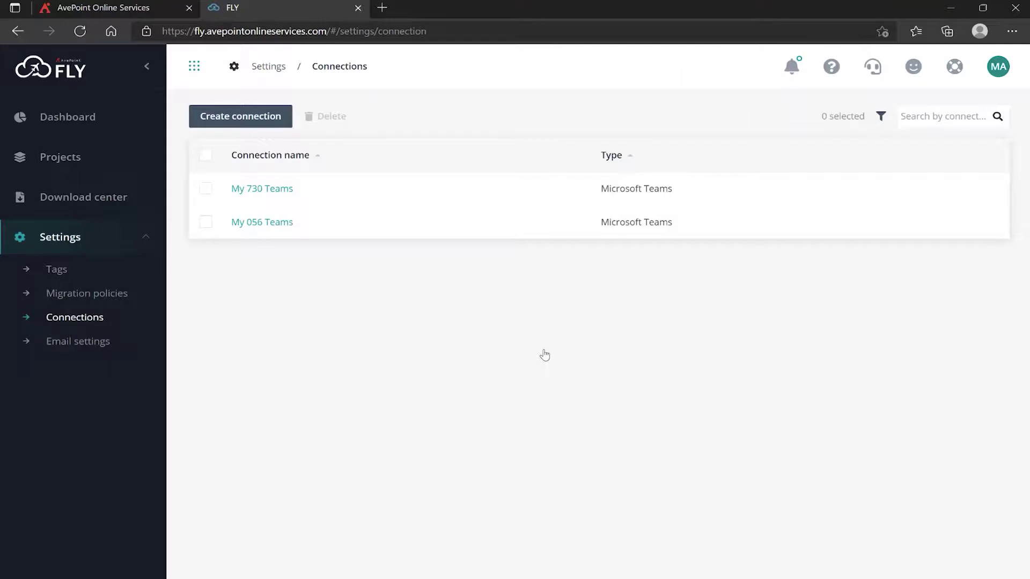
{"action": "left_click", "coordinate": [276, 128]}
{"action": "left_click", "coordinate": [625, 213]}
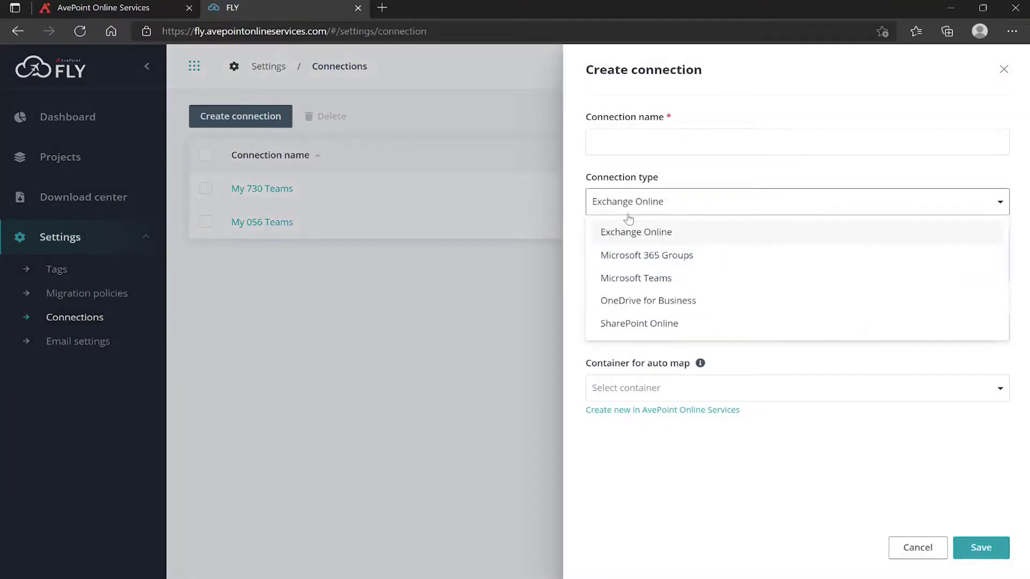
{"action": "left_click", "coordinate": [669, 236]}
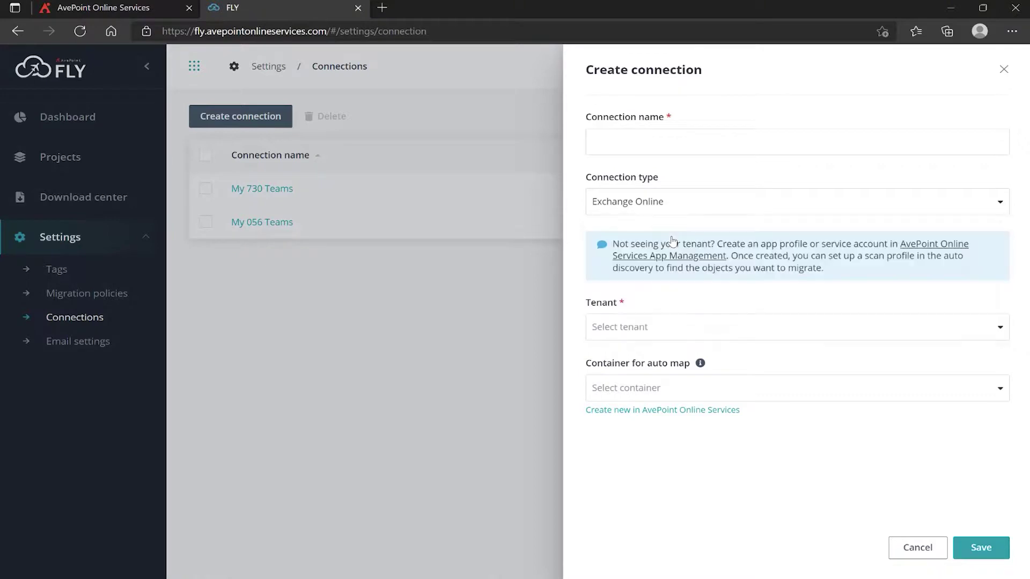
{"action": "left_click", "coordinate": [719, 327]}
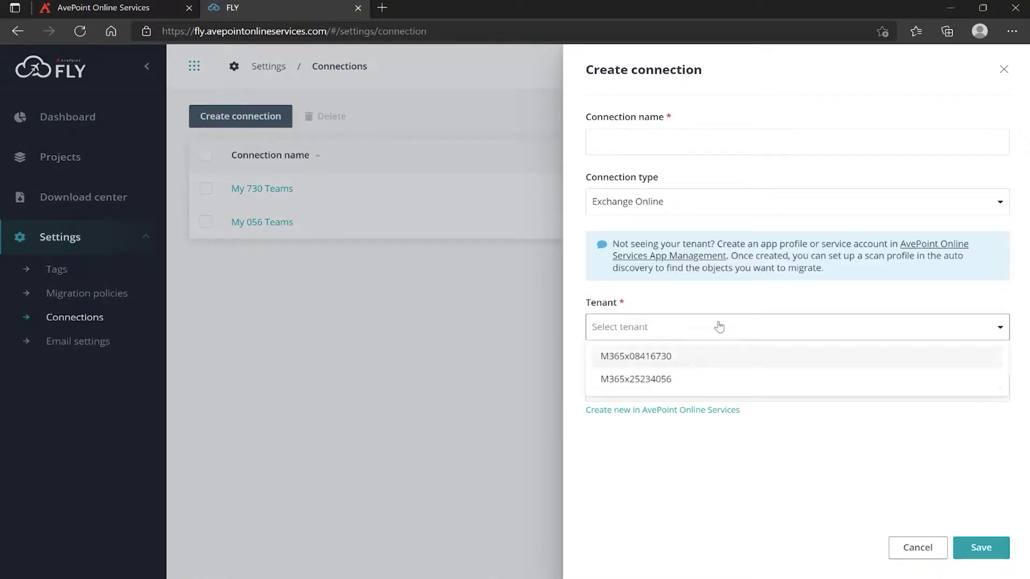
{"action": "left_click", "coordinate": [702, 382]}
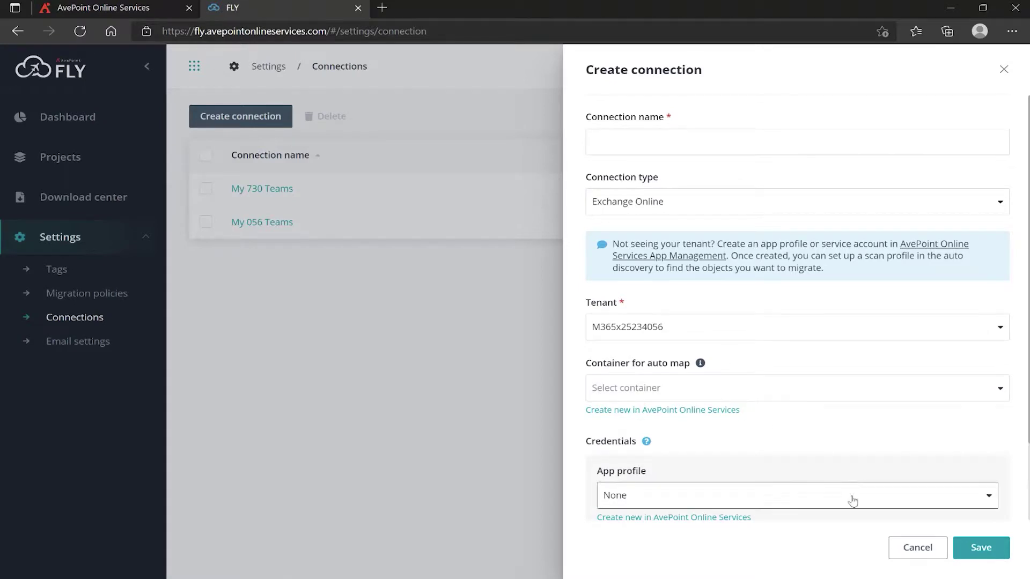
{"action": "left_click", "coordinate": [905, 550]}
{"action": "left_click", "coordinate": [255, 111]}
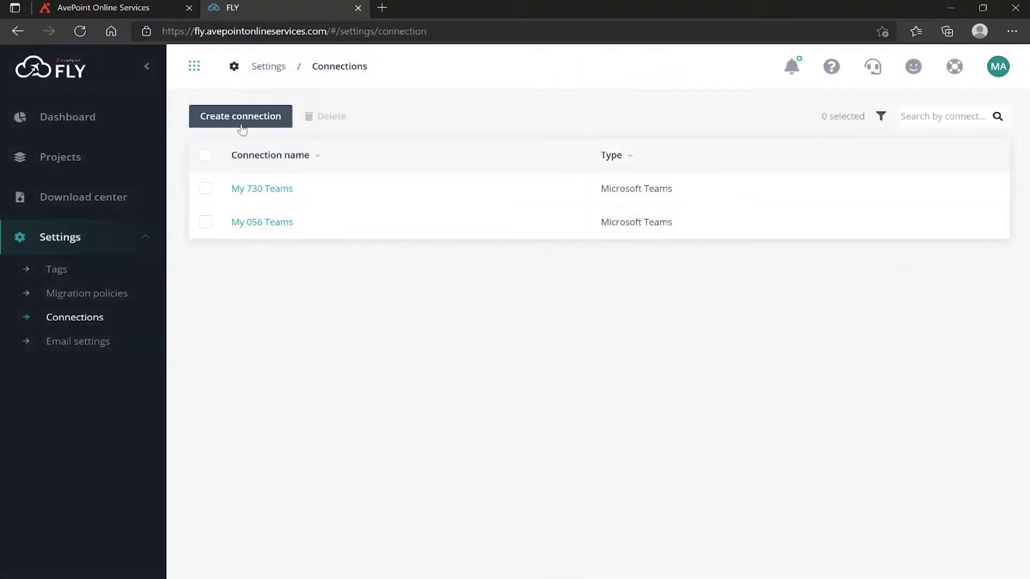
{"action": "left_click", "coordinate": [644, 206]}
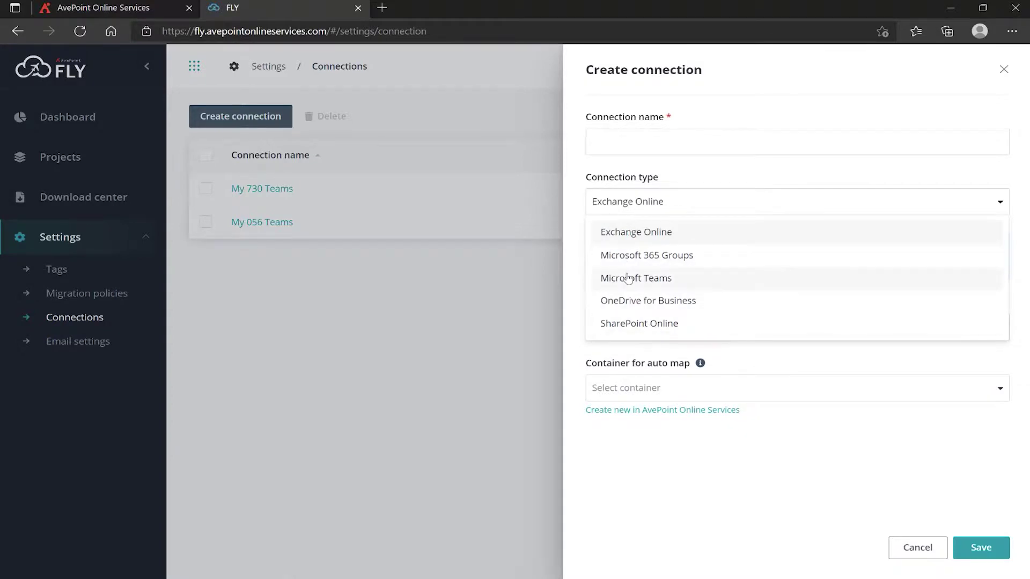
{"action": "left_click", "coordinate": [700, 494]}
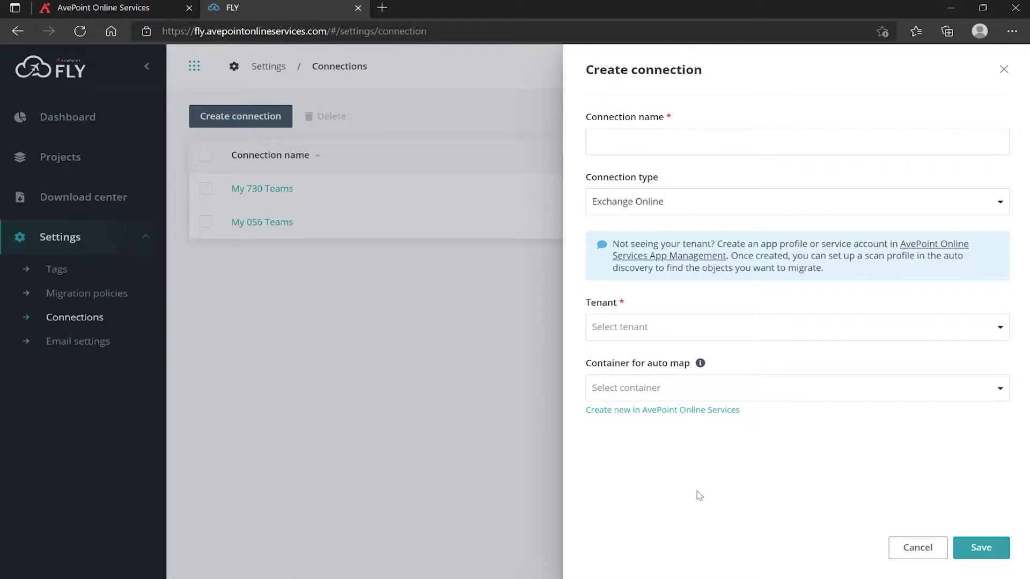
{"action": "left_click", "coordinate": [917, 547]}
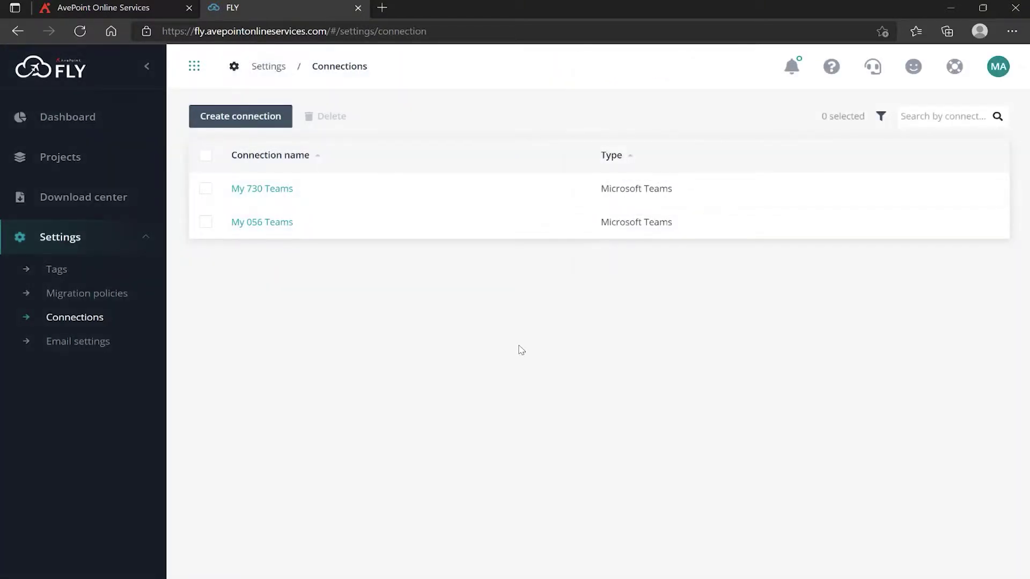